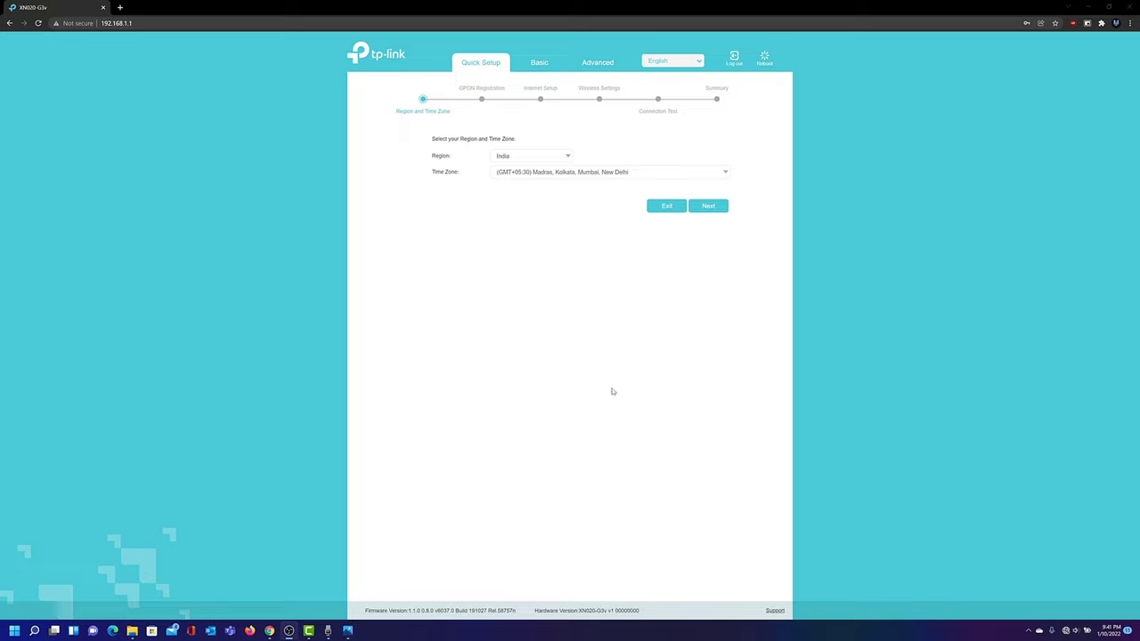
Step: Advance the router wizard from Region and Time Zone to GPON Registration, showing Registered (O5)
click(613, 392)
click(713, 208)
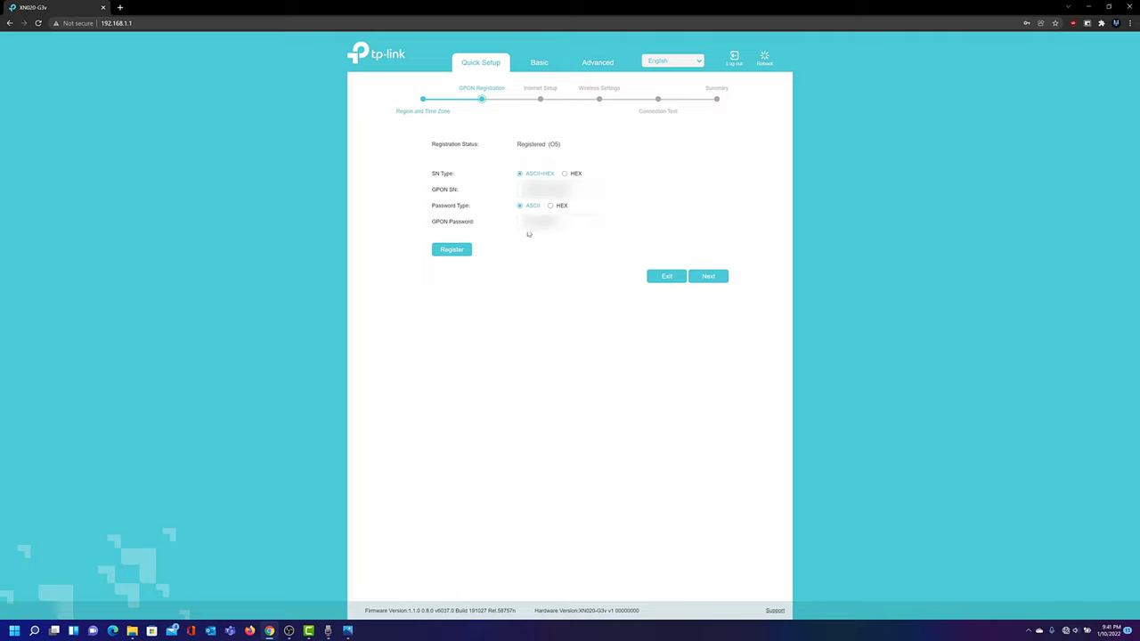
click(530, 223)
Step: Add a new internet connection under Advanced > Network > Internet using the '100 - 0 - PPPoE' result
click(604, 62)
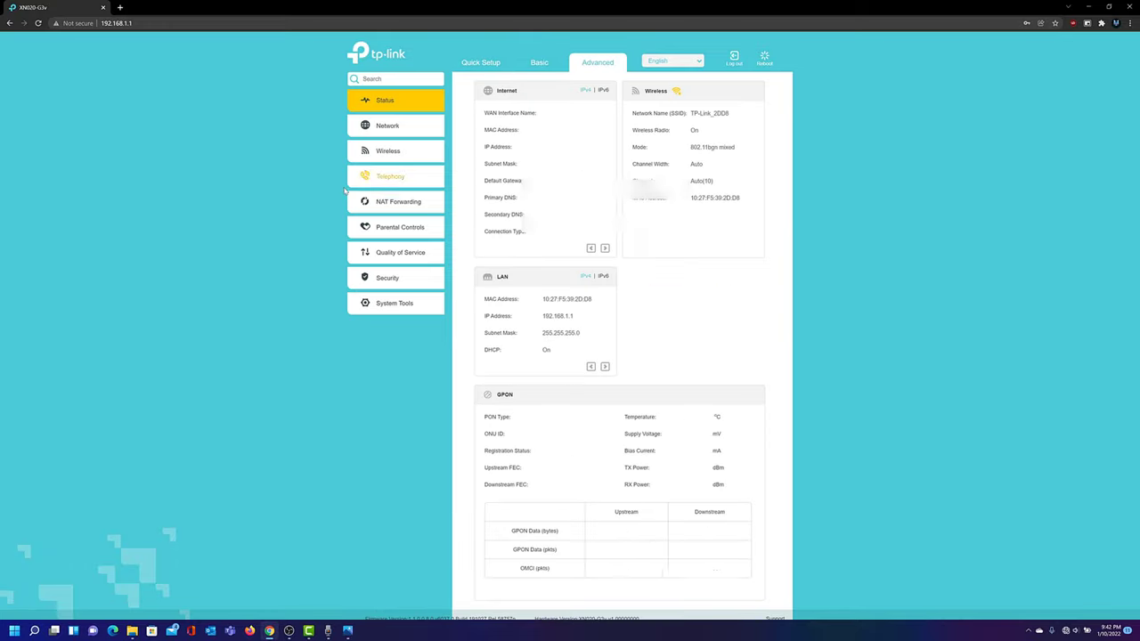
click(397, 131)
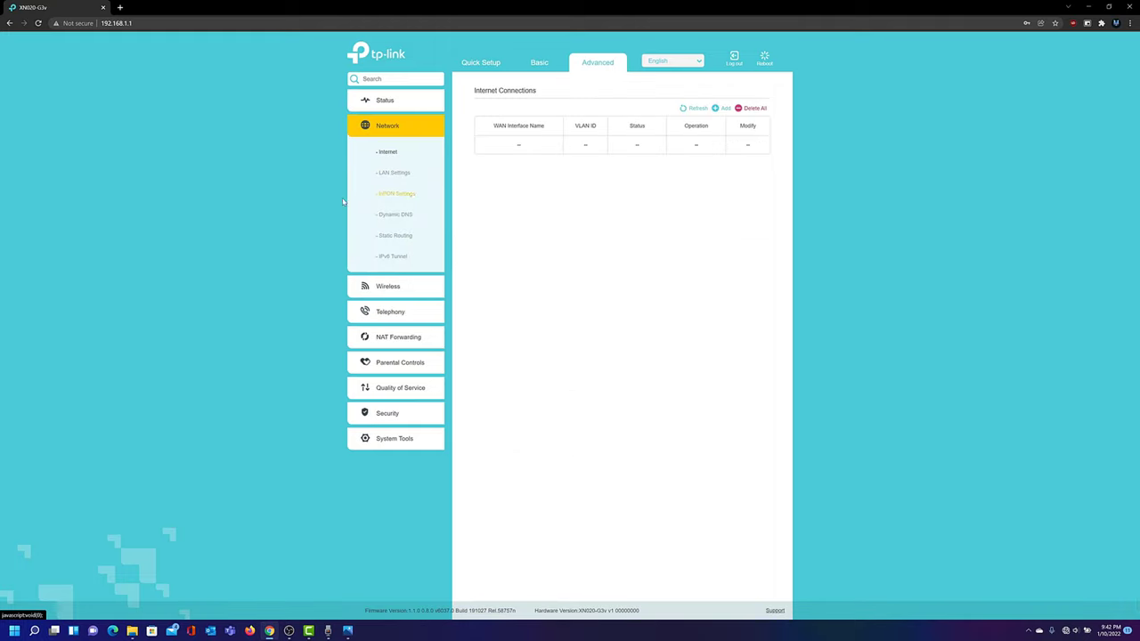
click(722, 108)
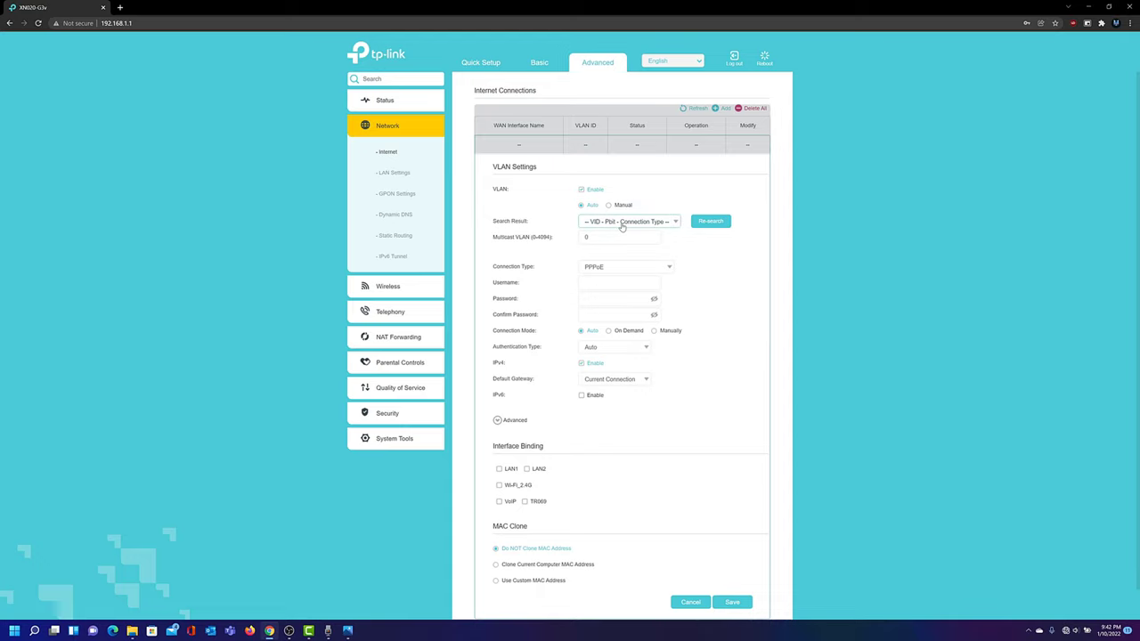
click(613, 226)
click(664, 257)
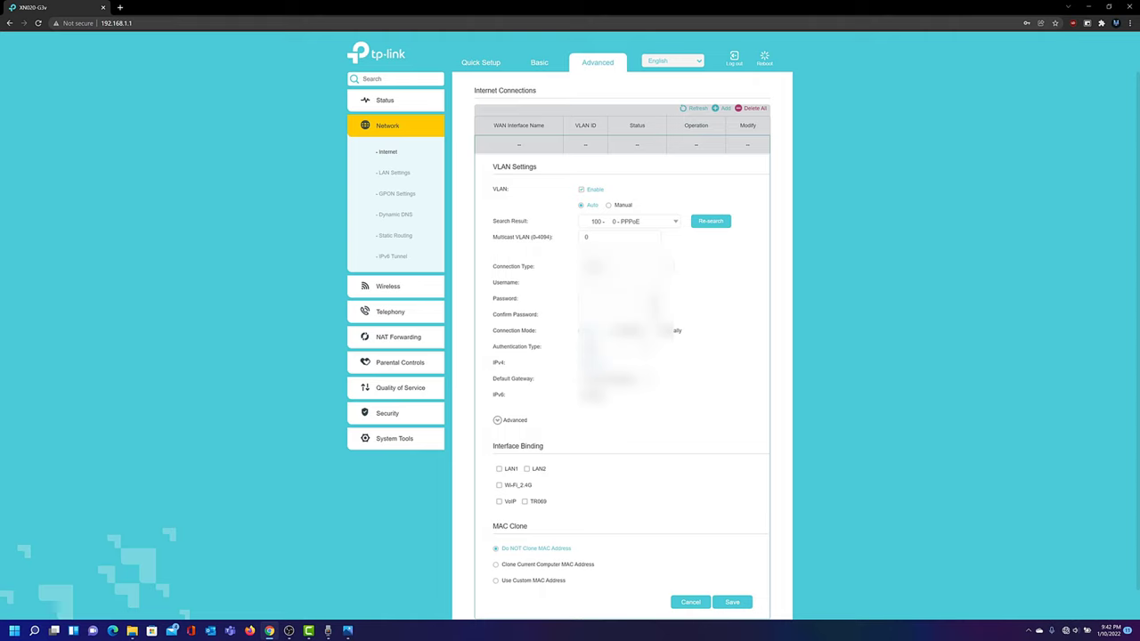
scroll(531, 225, down, 1)
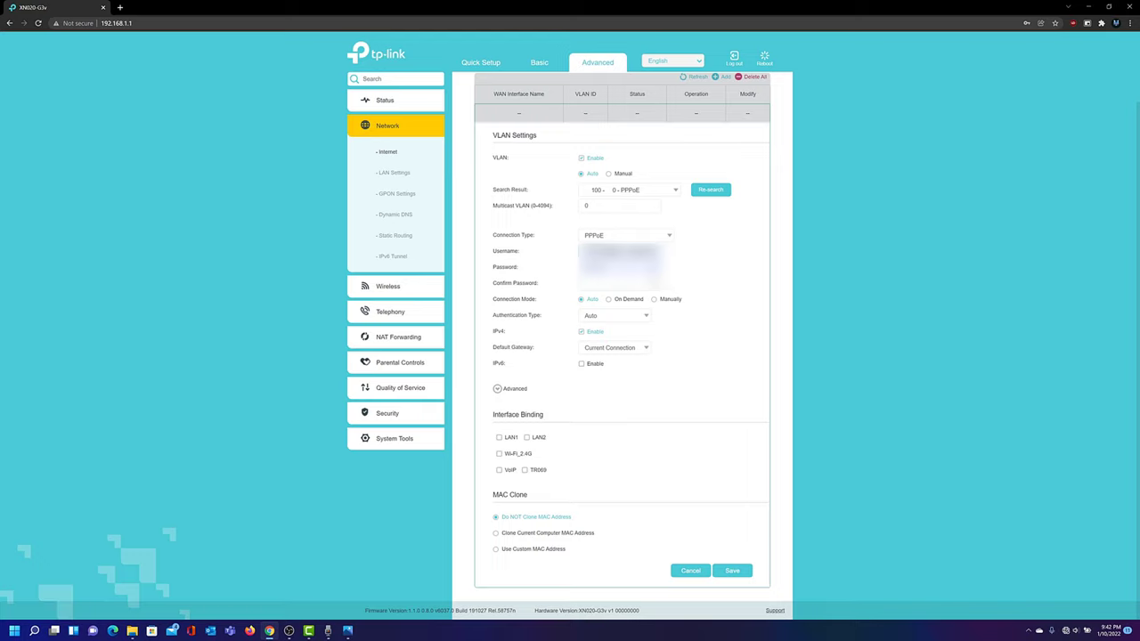
Step: Select and clear the existing PPPoE username in the Username field
key(ctrl+a)
key(BackSpace)
key(shift+Right)
key(shift+Right)
key(shift+Right)
Step: Keep Current Connection as default gateway, enable IPv6, and set MTU to 1492
click(613, 350)
click(611, 365)
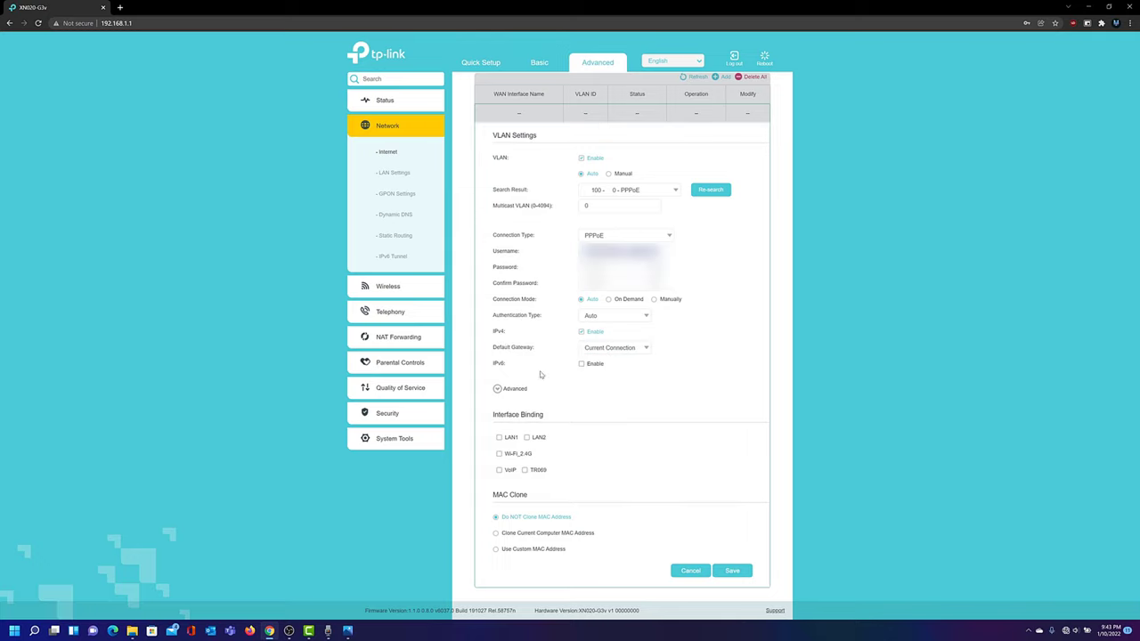
click(581, 365)
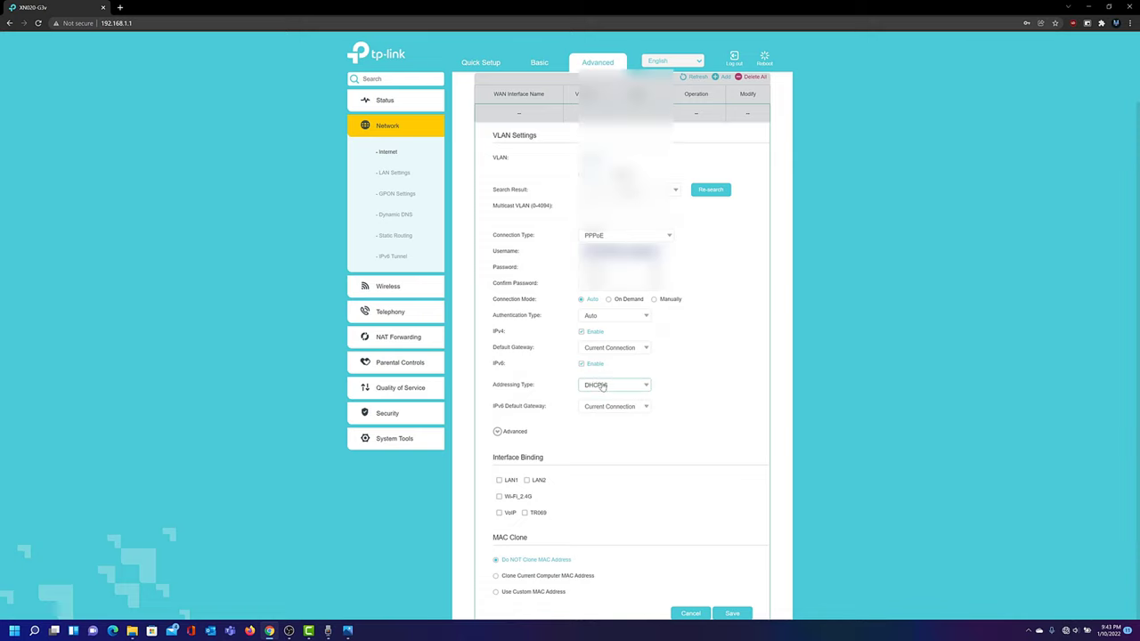
click(504, 433)
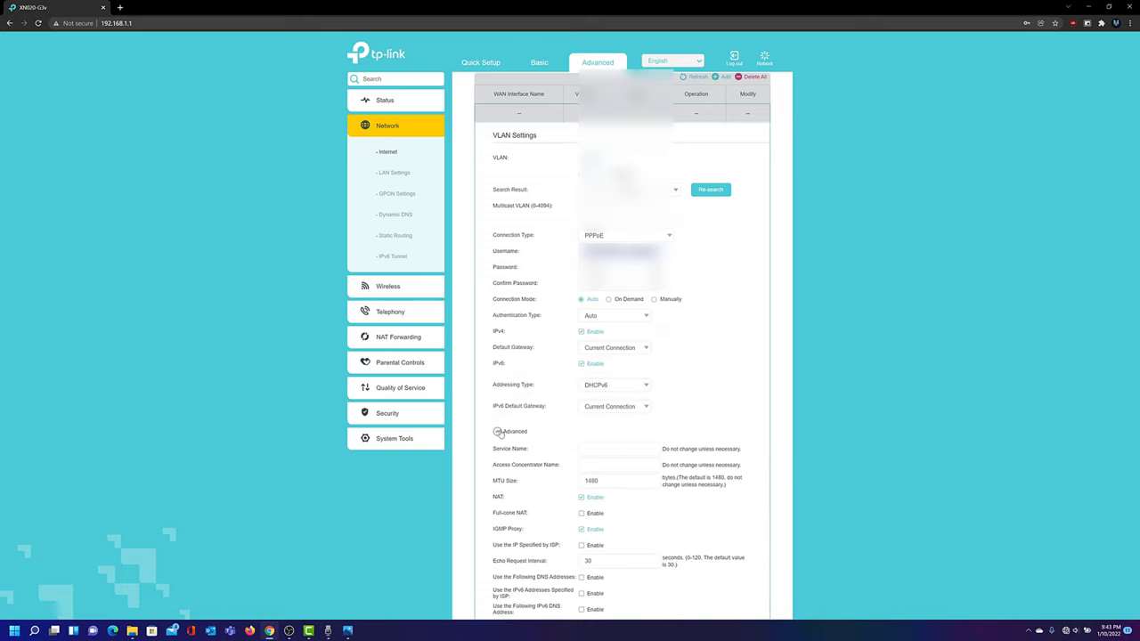
scroll(512, 427, down, 1)
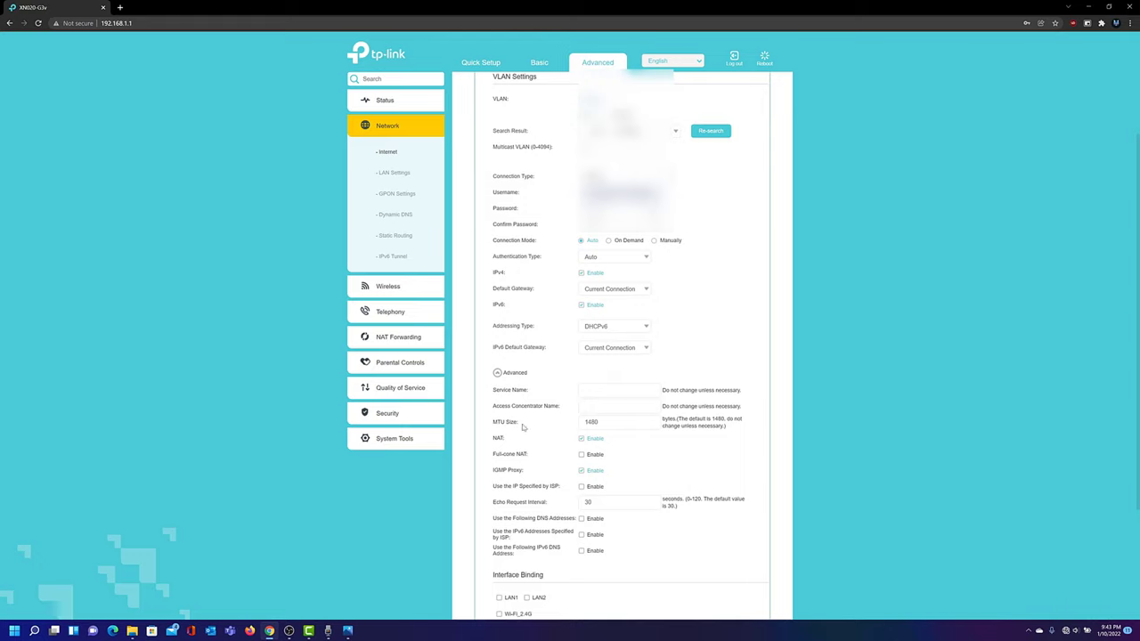
double_click(590, 423)
text(1492)
Step: Bind all interfaces including LAN, Wi-Fi, VoIP and TR069, and save the VLAN 100 connection
scroll(549, 430, down, 1)
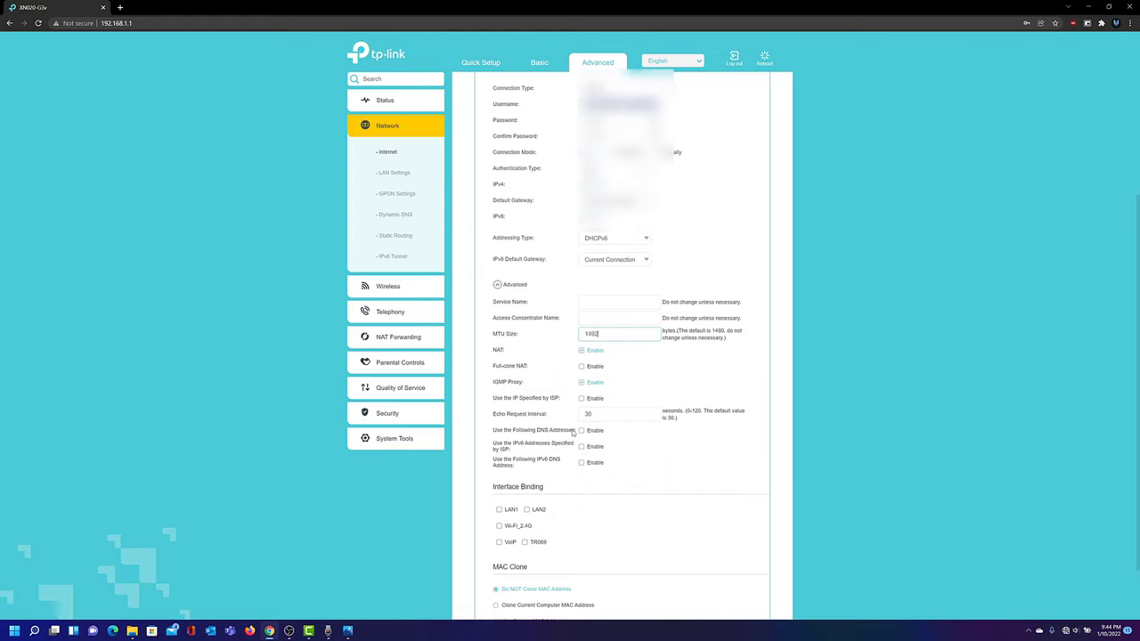
scroll(574, 466, down, 1)
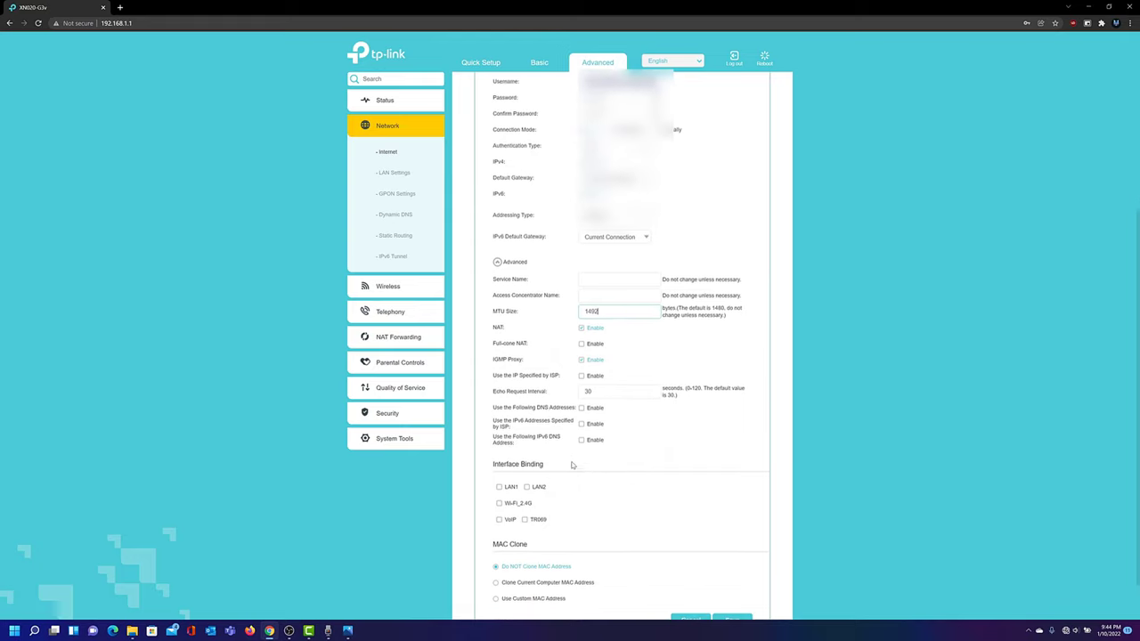
click(508, 480)
click(542, 513)
click(506, 514)
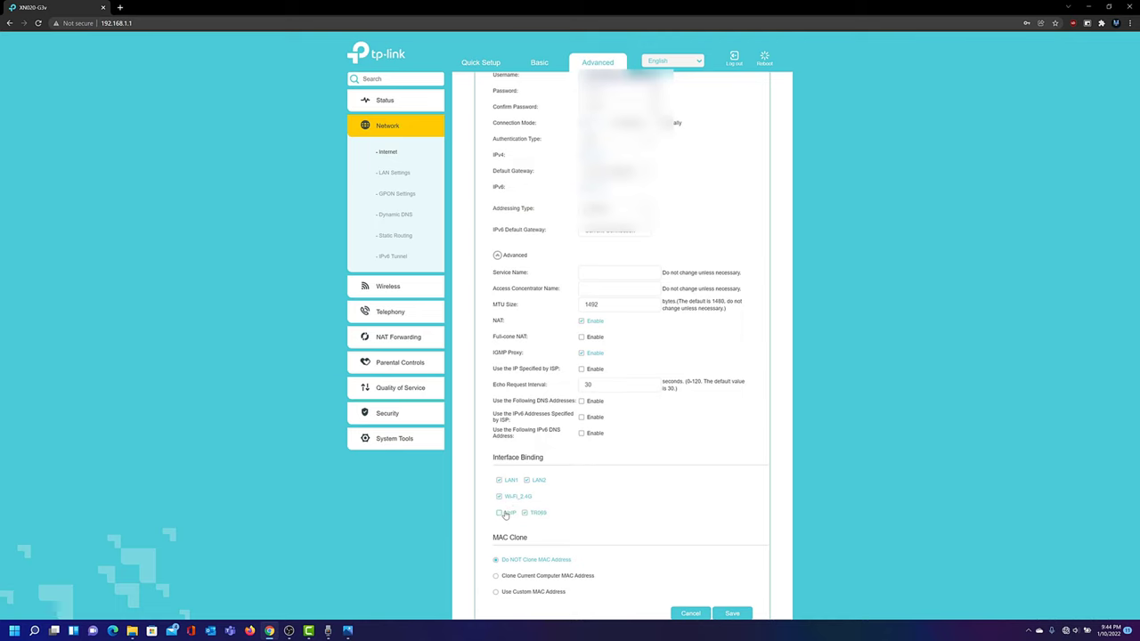
scroll(713, 525, down, 1)
click(731, 570)
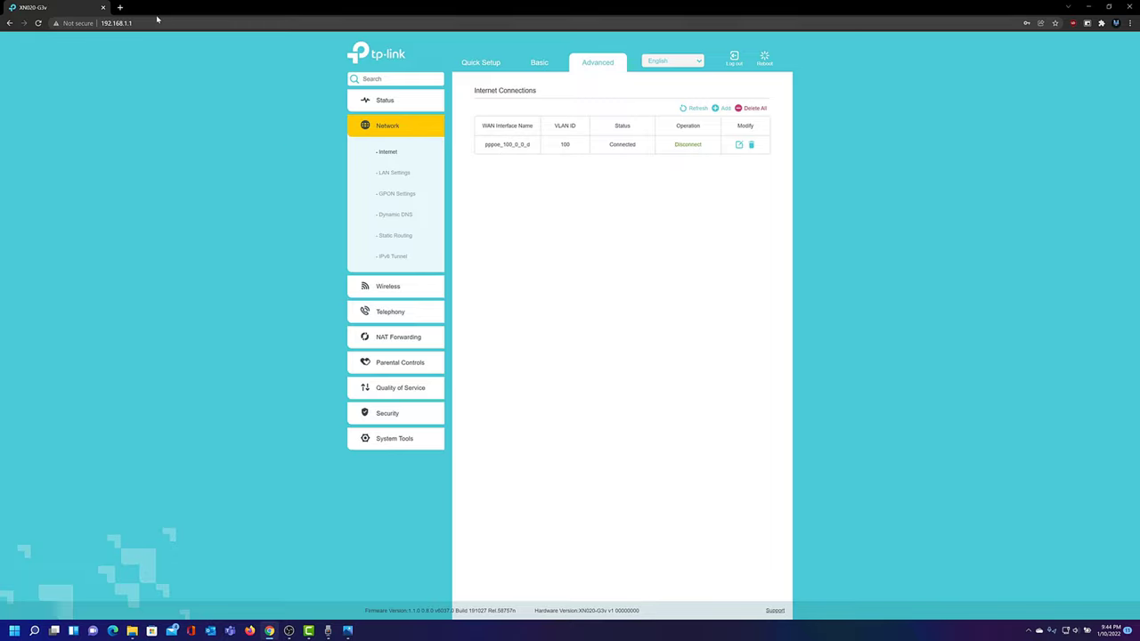
Step: Run a speedtest.net test in a new tab, reaching 864 Mbps download and 6 ms ping
click(119, 7)
text(speedtest.net)
key(Return)
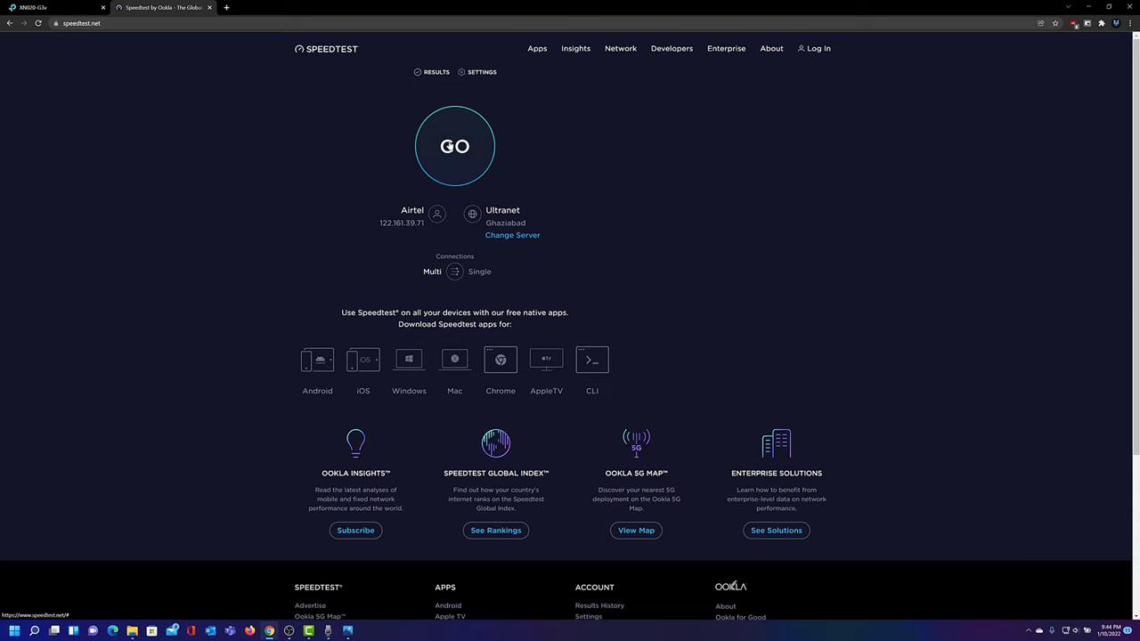
click(446, 147)
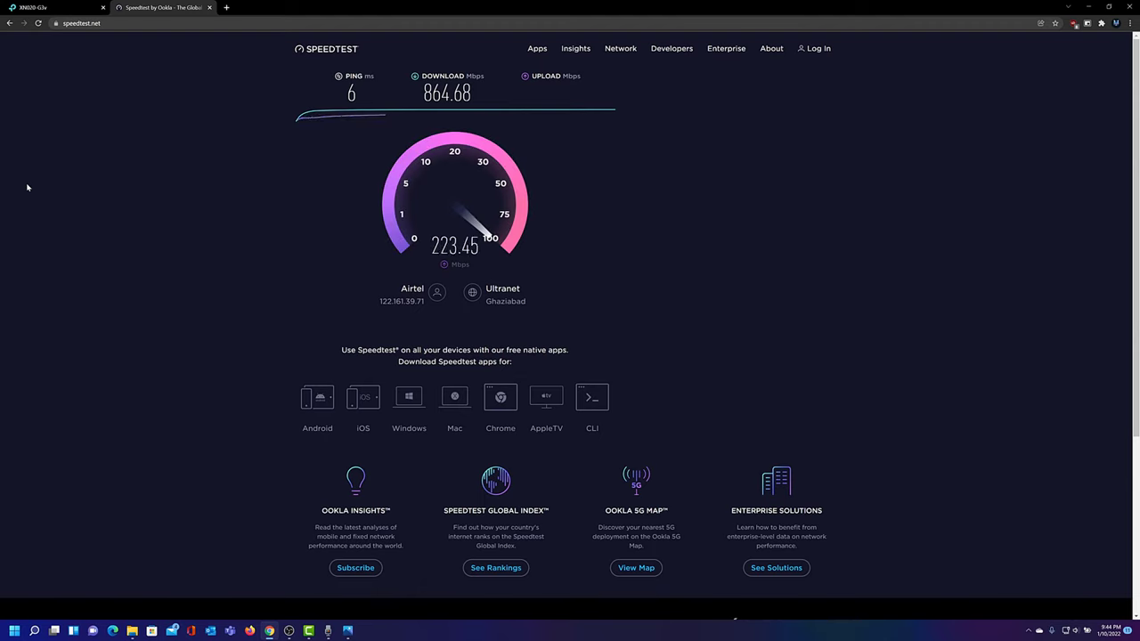
Step: Start a fast.com test in a new tab while checking the Speedtest progress
click(226, 7)
text(fast.com)
key(Return)
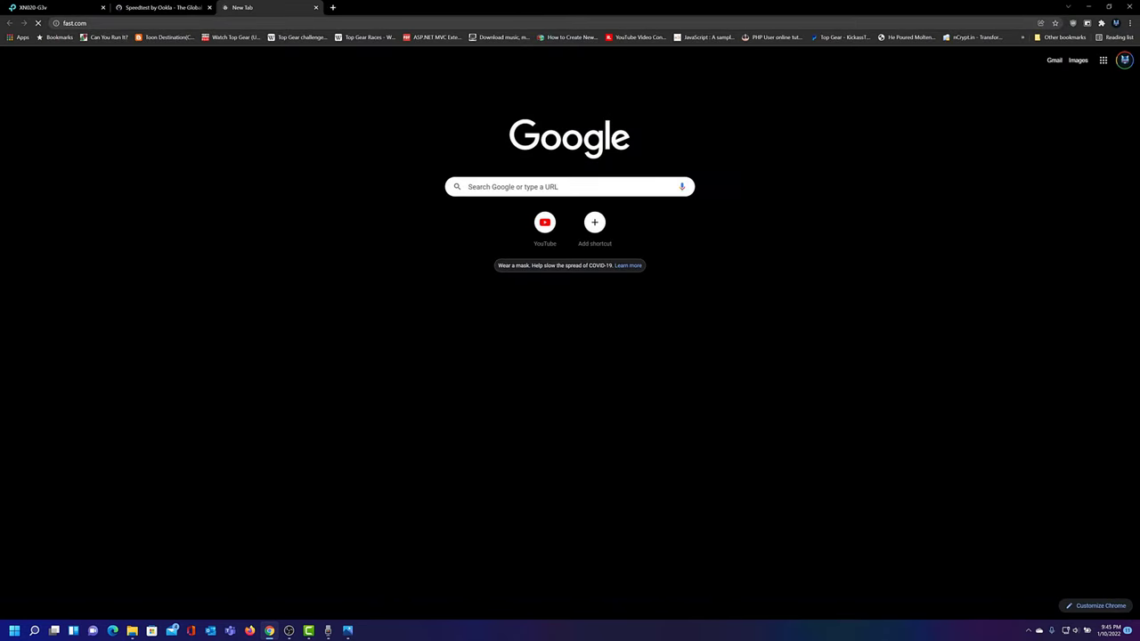
click(332, 7)
click(178, 7)
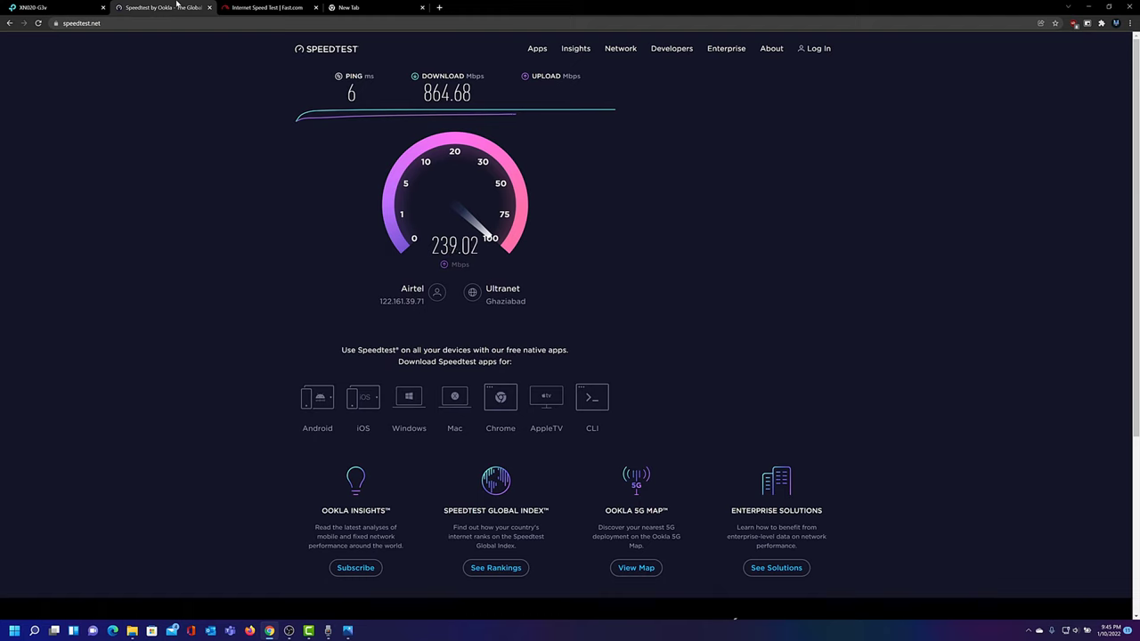
click(236, 6)
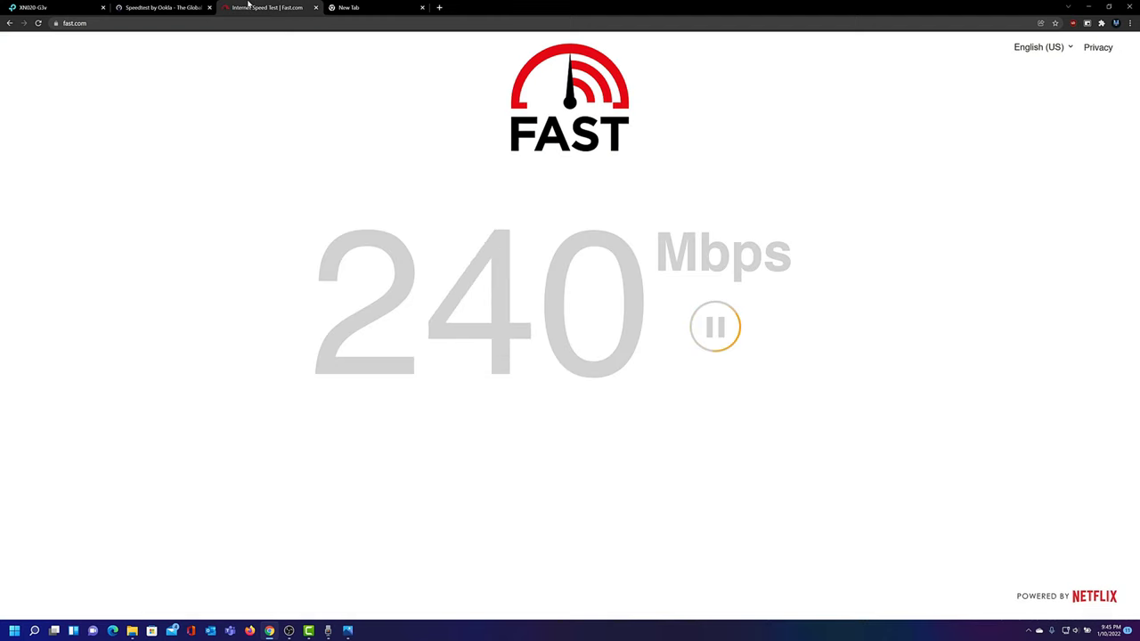
Step: Compare both tests and reveal Fast.com's 240 Mbps result with latency and upload details
click(177, 7)
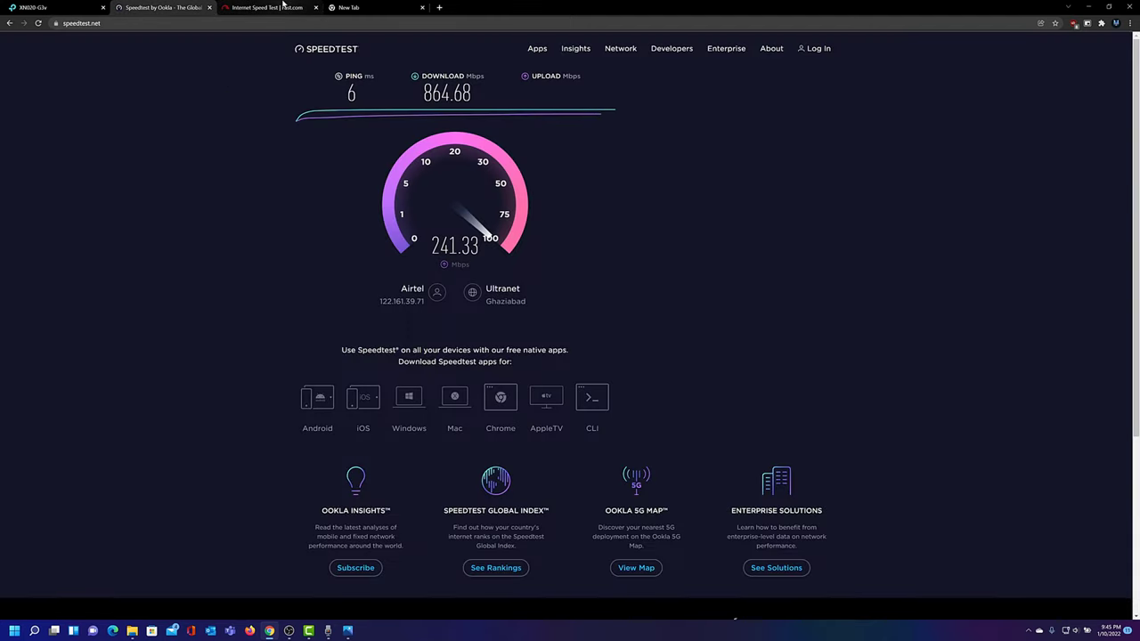
click(236, 7)
click(142, 7)
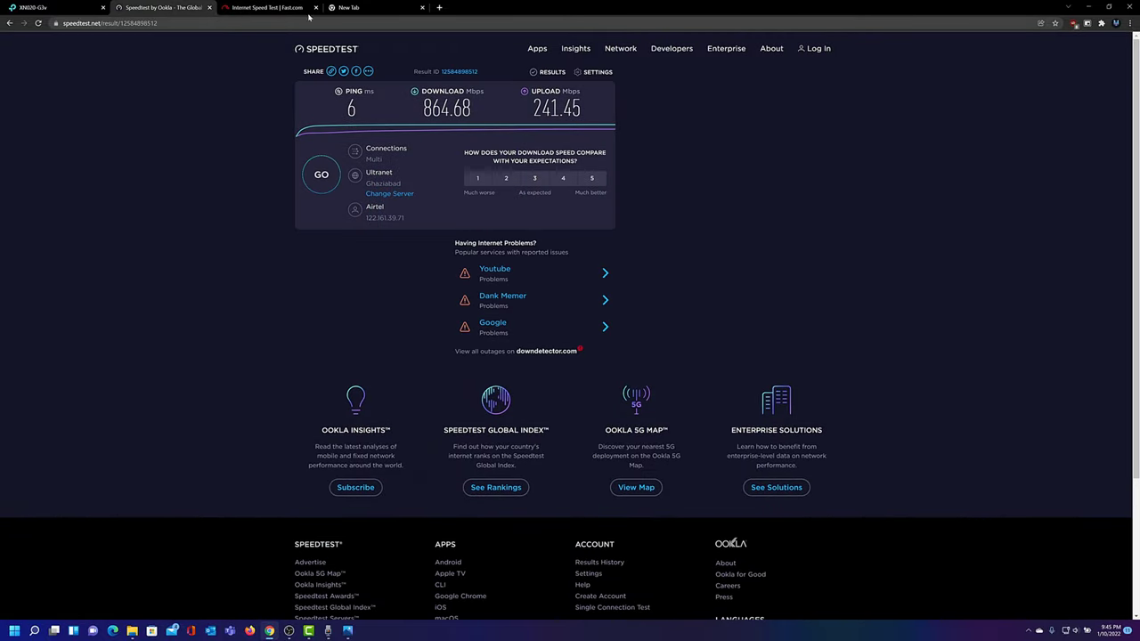
click(267, 7)
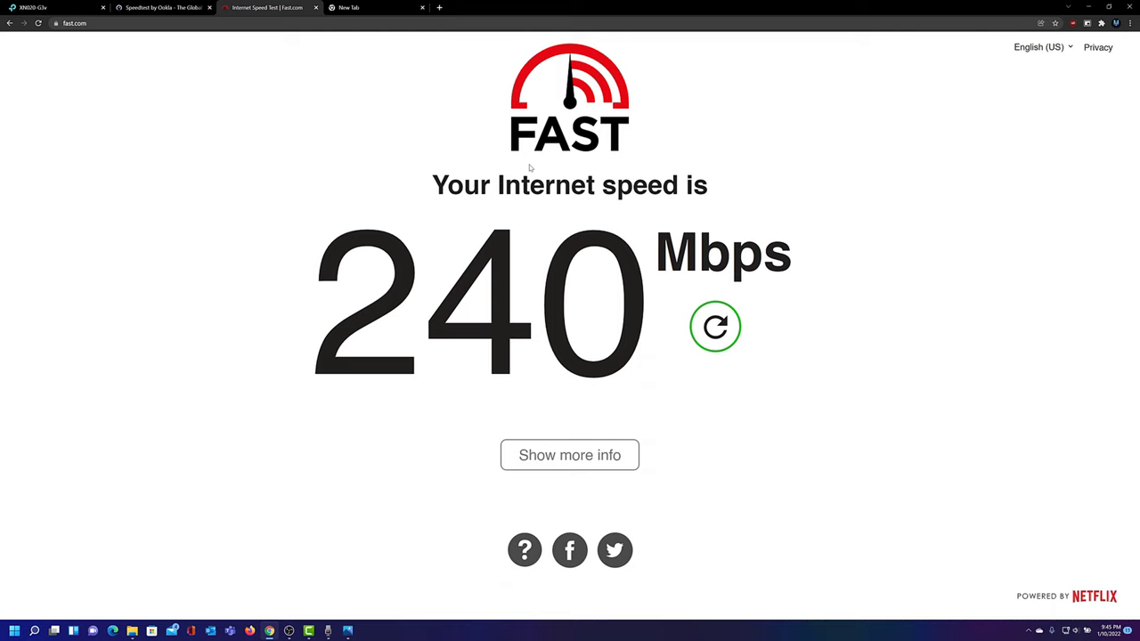
click(603, 453)
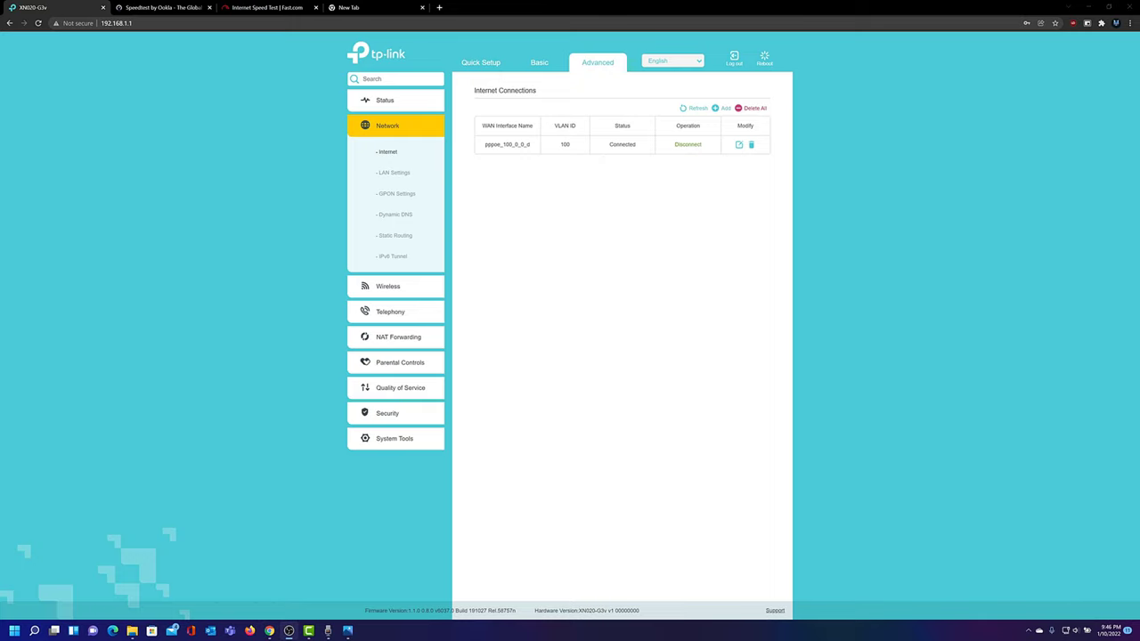
Step: Add another connection on the '100 - 0 - PPPoE' result with connection type Static IP
click(1007, 512)
click(725, 109)
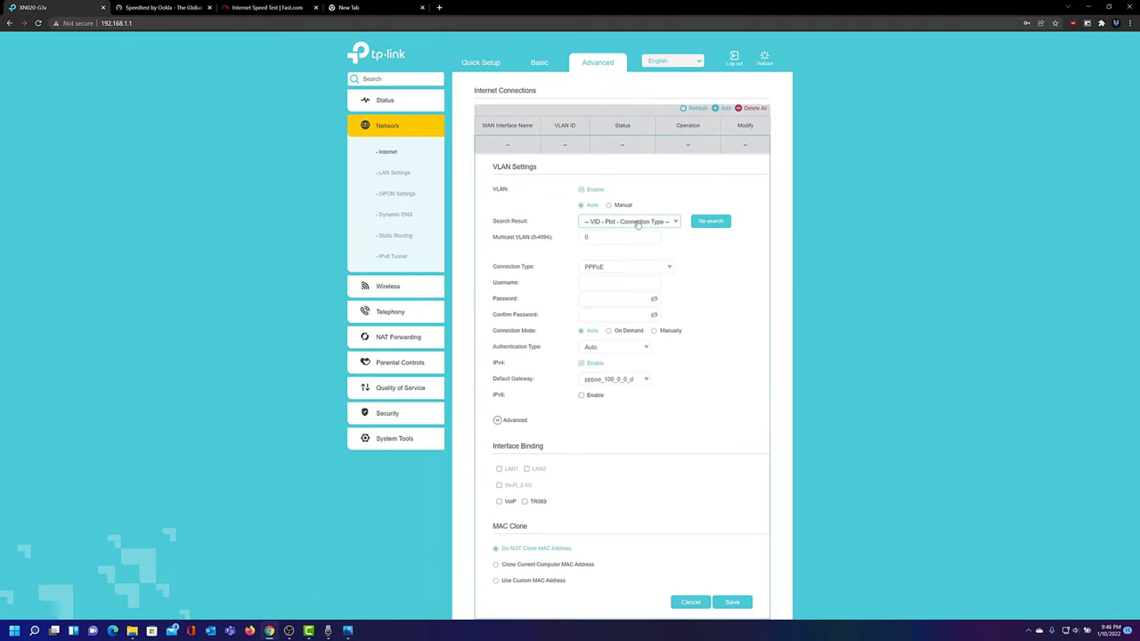
click(630, 222)
click(607, 254)
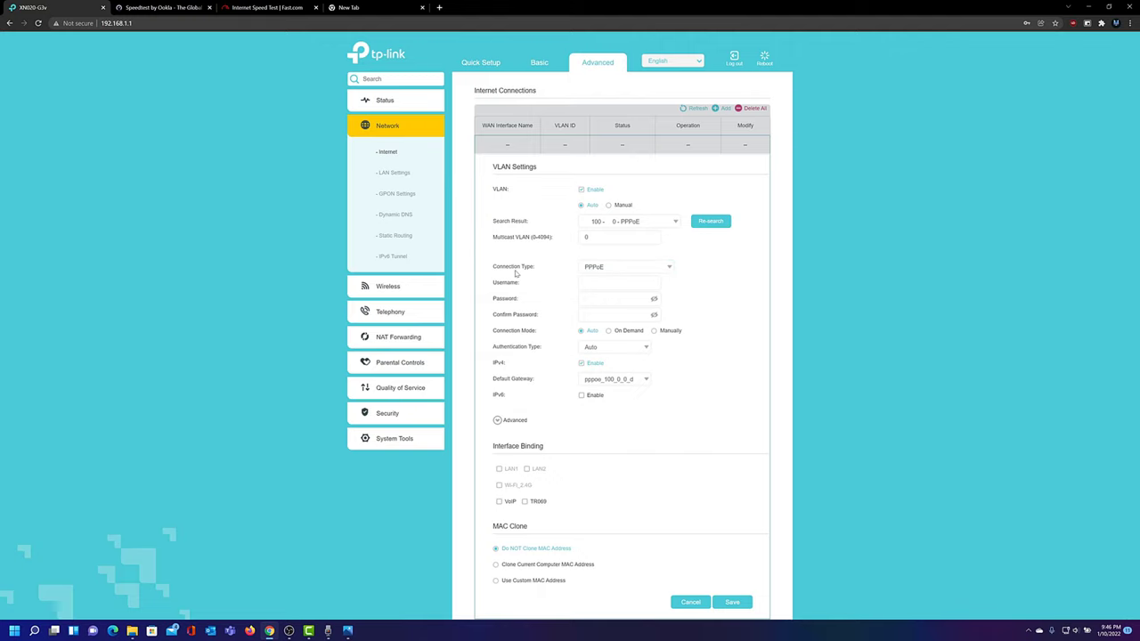
click(600, 269)
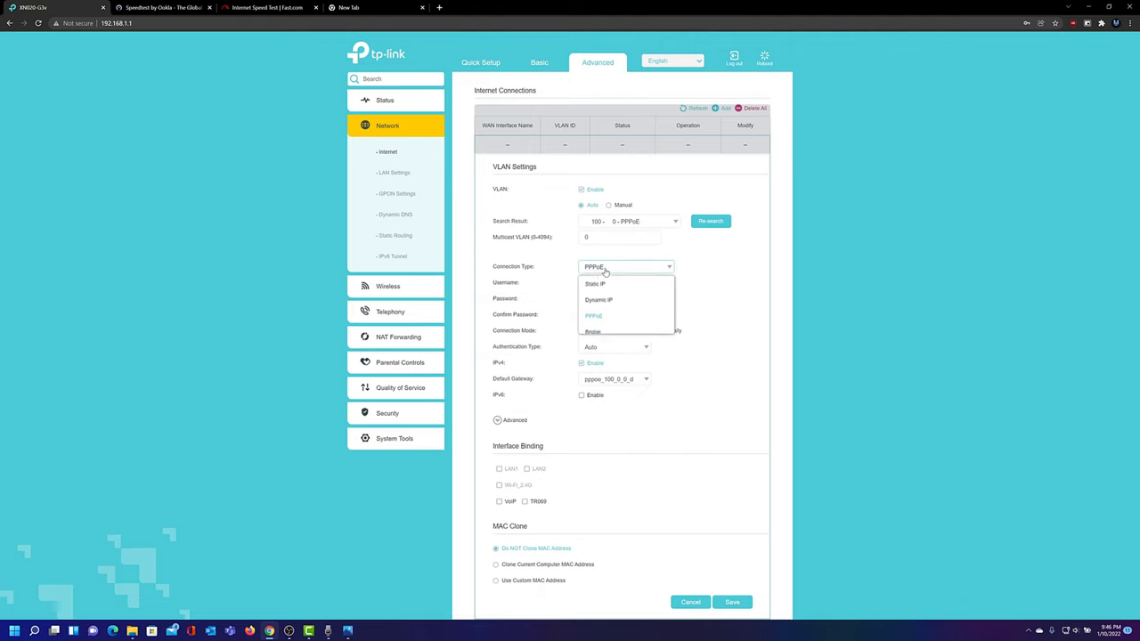
click(601, 283)
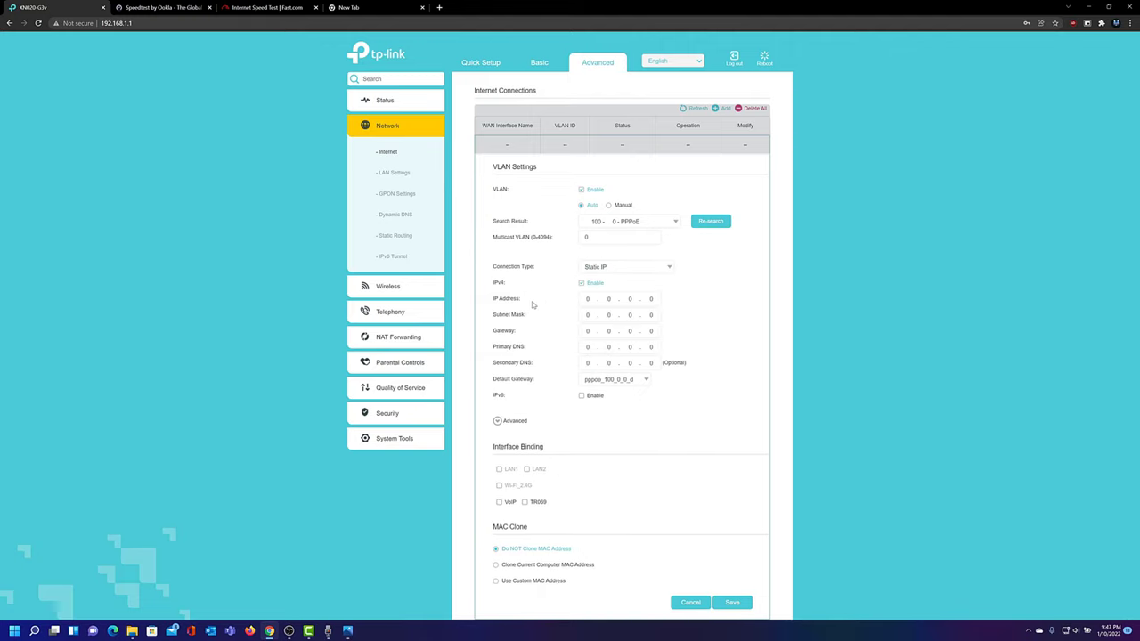
Step: Enter 182.77.57.121 as the static connection's IP address
scroll(525, 294, down, 1)
click(588, 269)
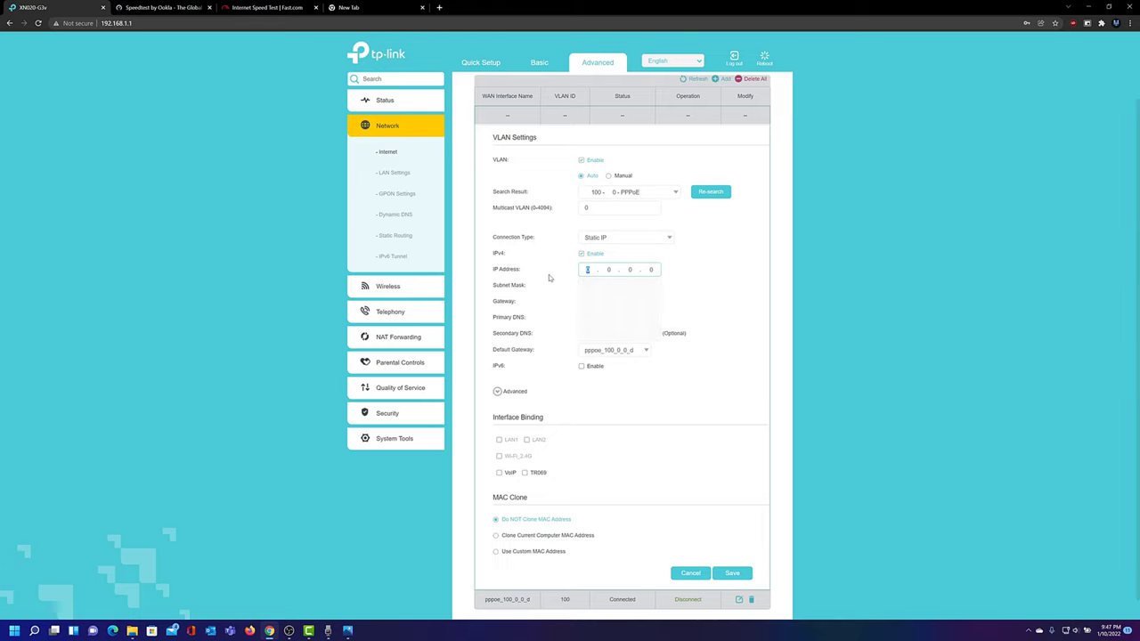
text(182 . )
text(77)
key(period)
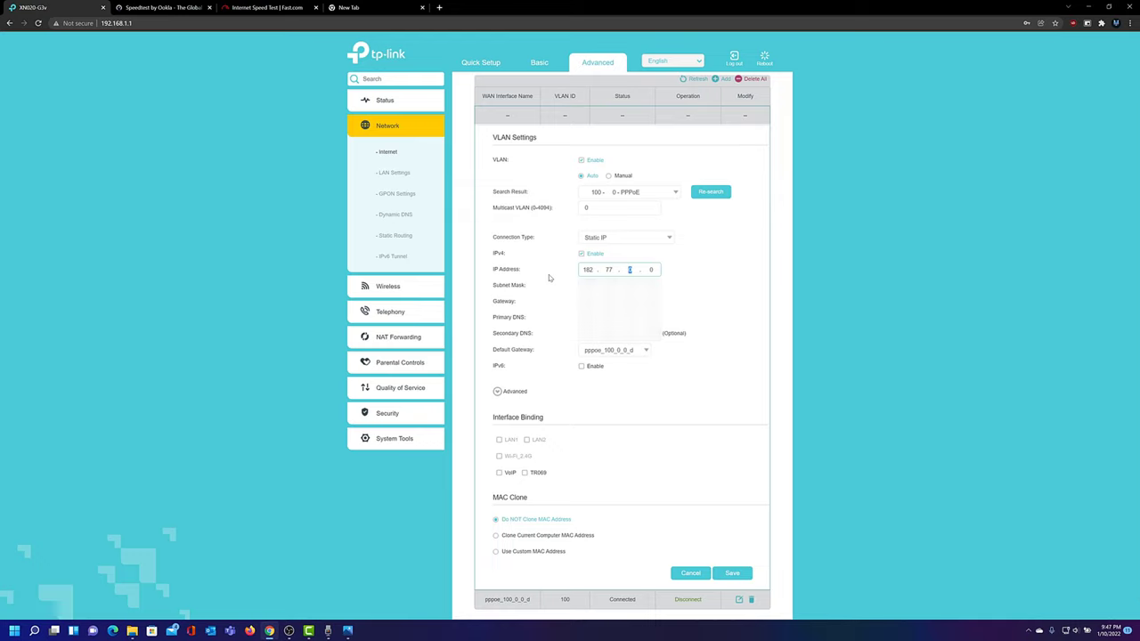
text(57)
key(period)
text(121)
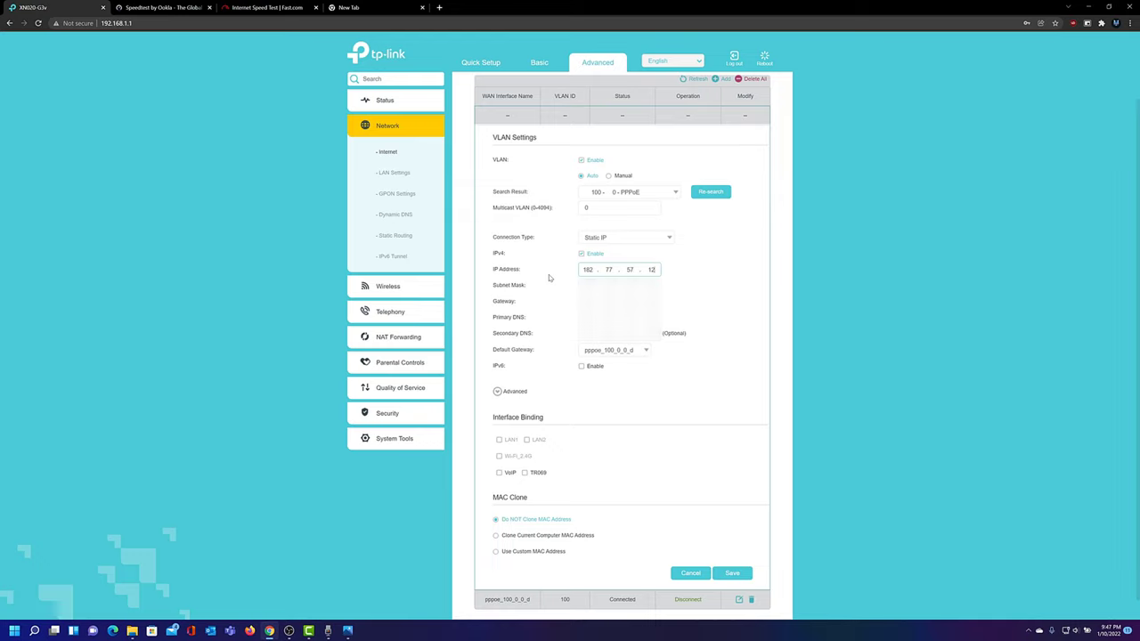
key(Tab)
key(Tab)
key(Tab)
key(Tab)
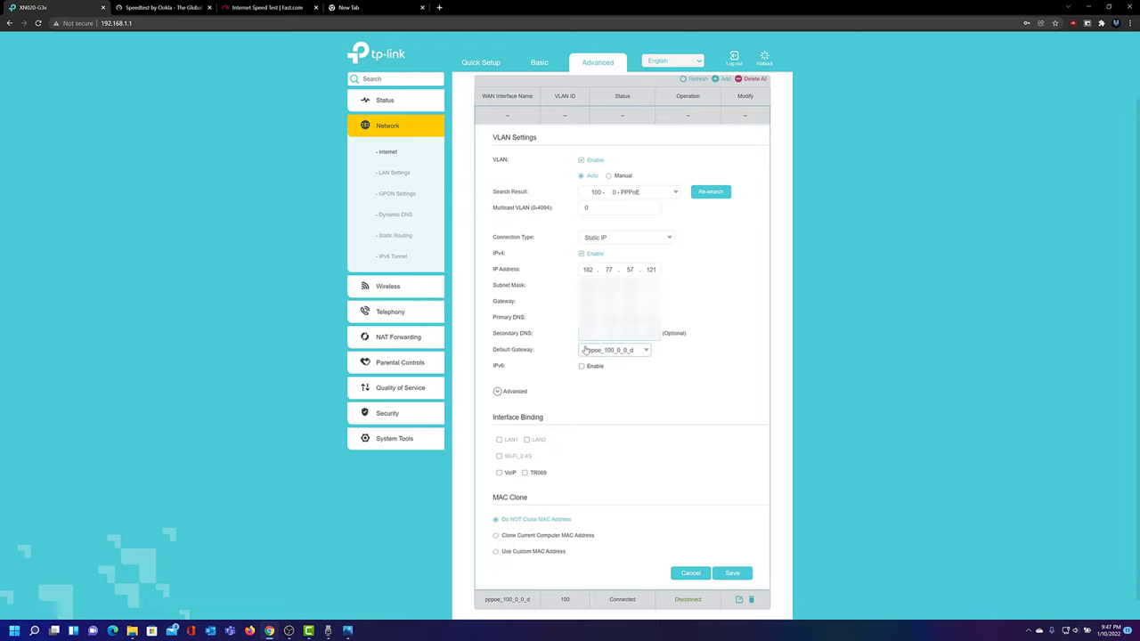
Step: Set Current Connection as the default gateway and expand the advanced options
click(613, 351)
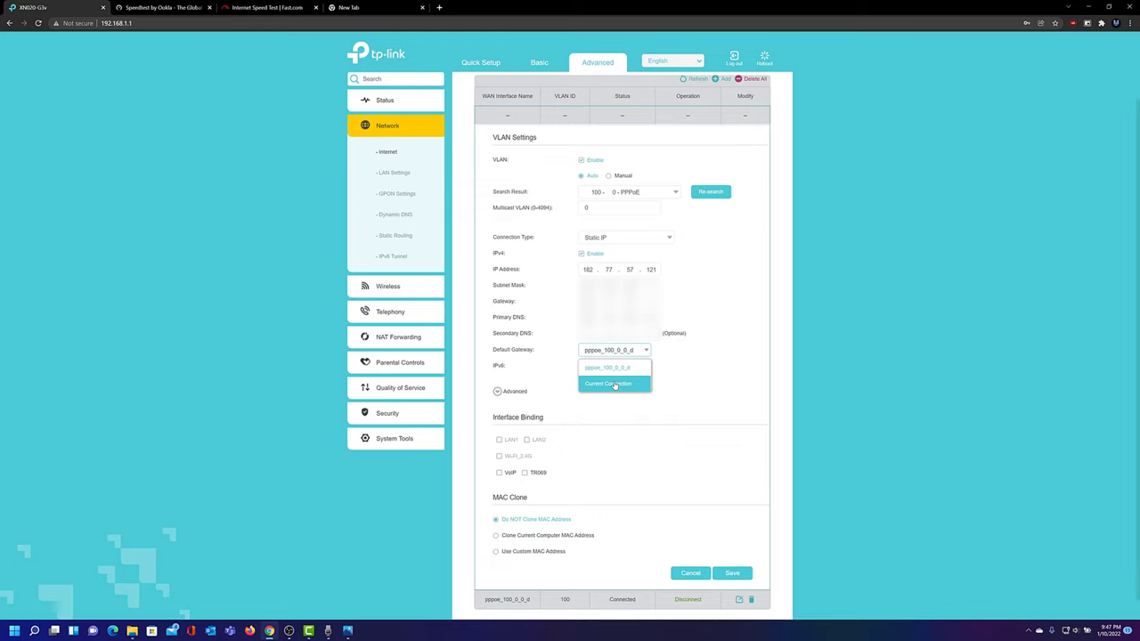
click(614, 384)
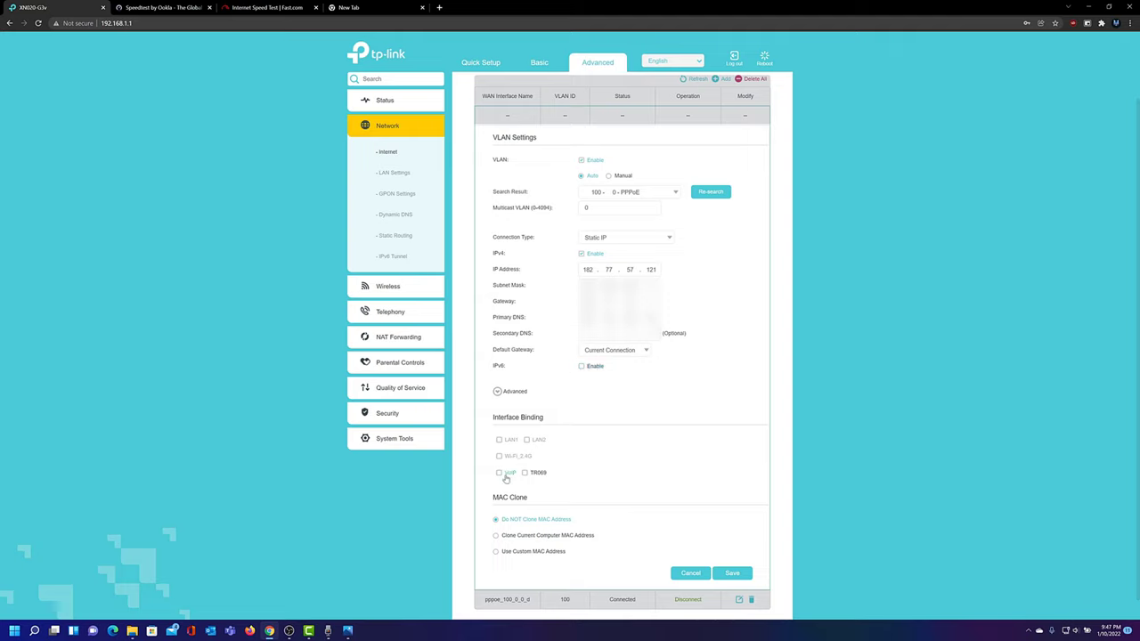
click(513, 394)
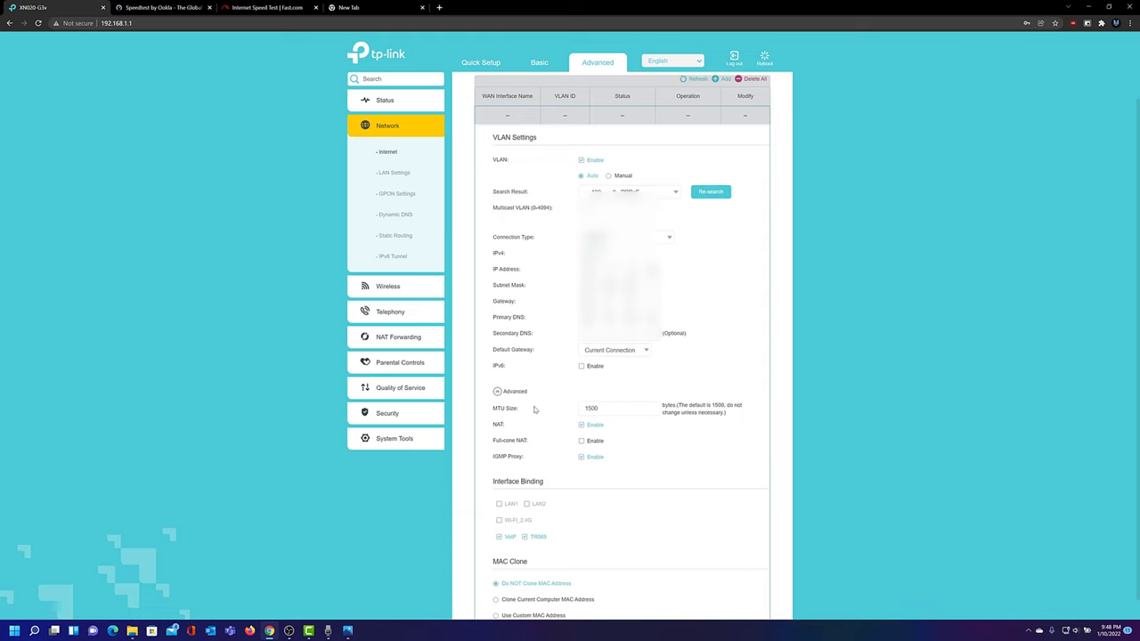
scroll(537, 407, down, 1)
scroll(537, 407, down, 1)
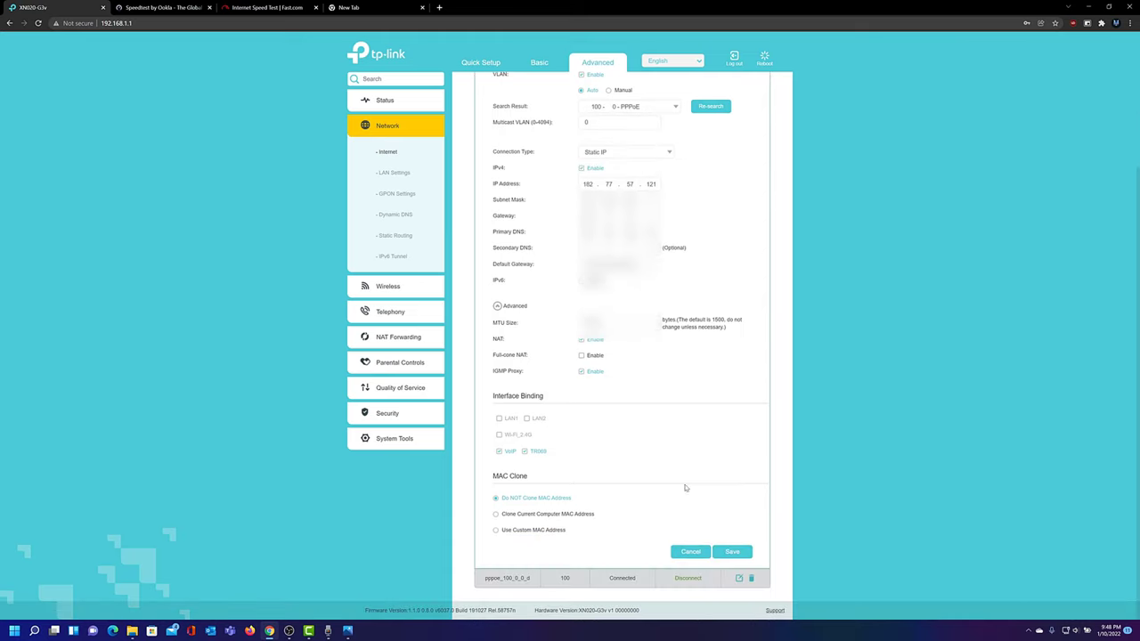
Step: Save the Static IP connection, delete the old pppoe connection, and return to Speedtest
click(732, 552)
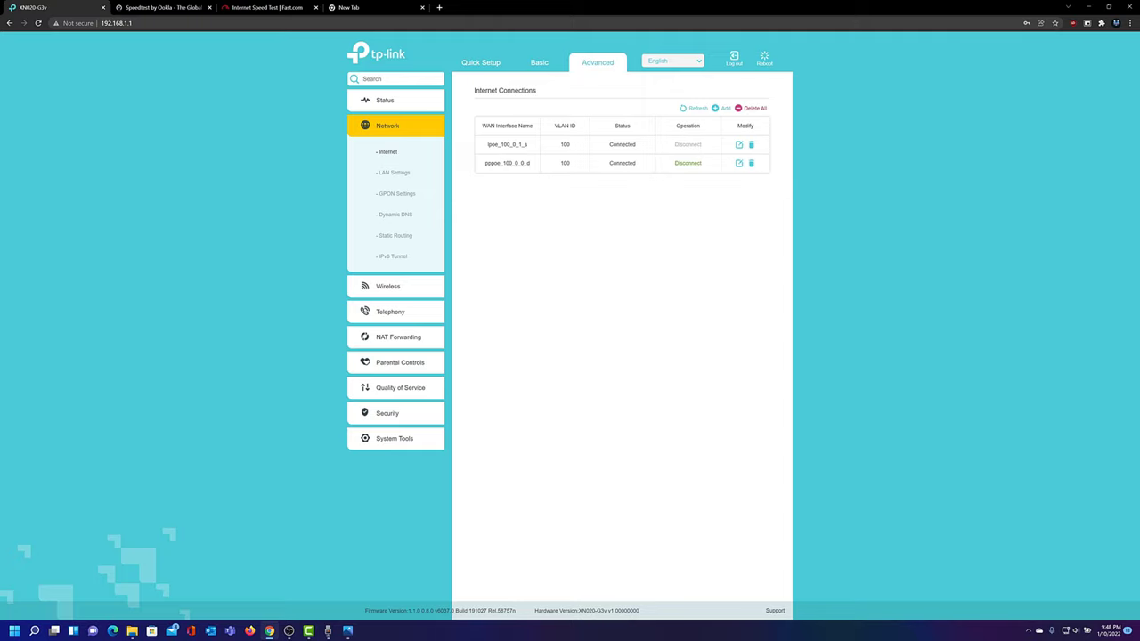
click(752, 165)
click(624, 306)
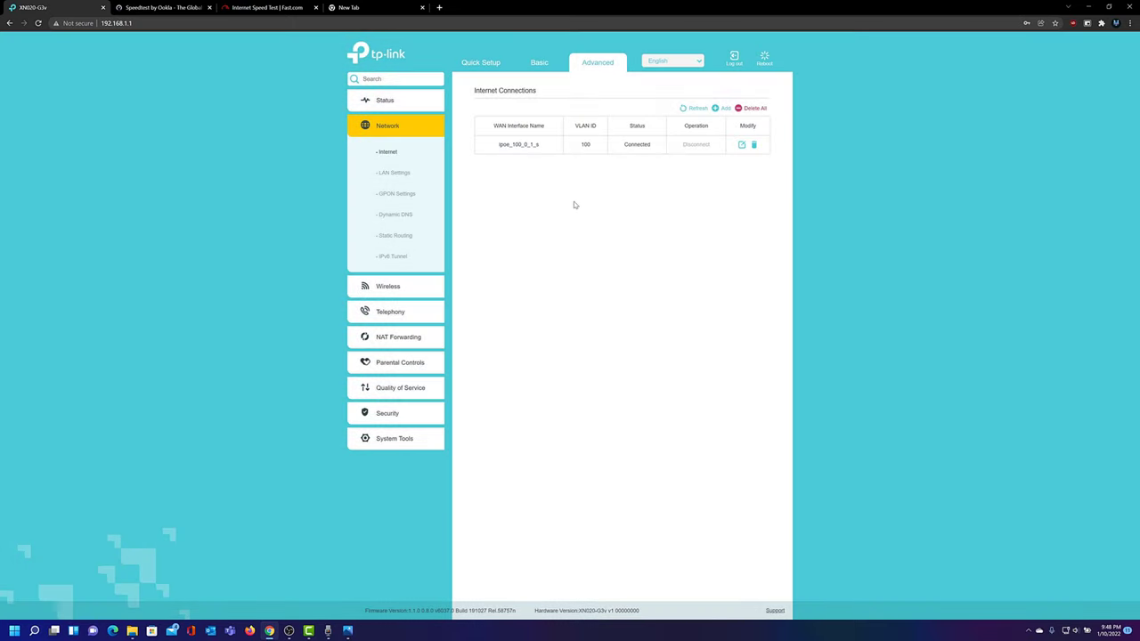
click(161, 8)
click(259, 24)
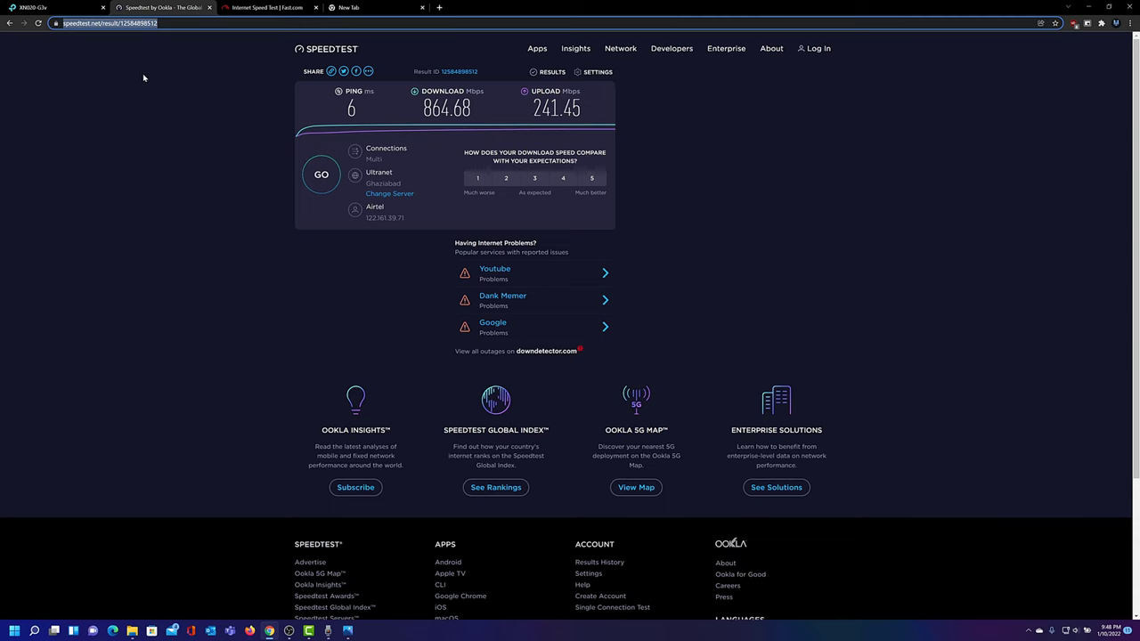
Step: Load speedtest.net and run a fresh test, reaching 4 ms ping and 244.36 Mbps download
text(speedtest.net)
key(Return)
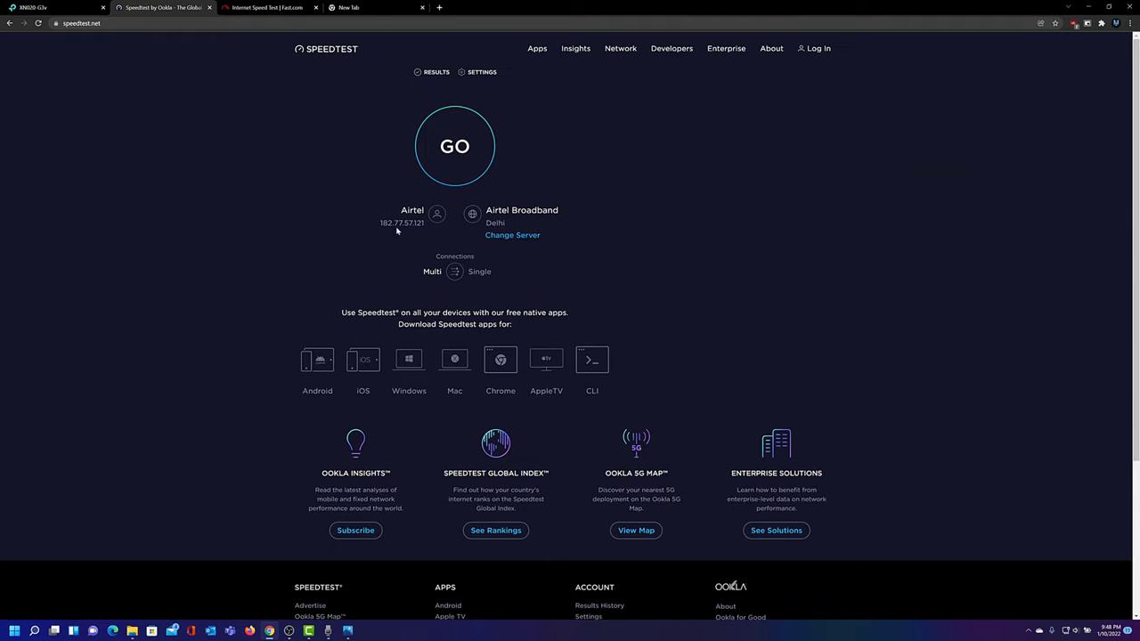
click(456, 163)
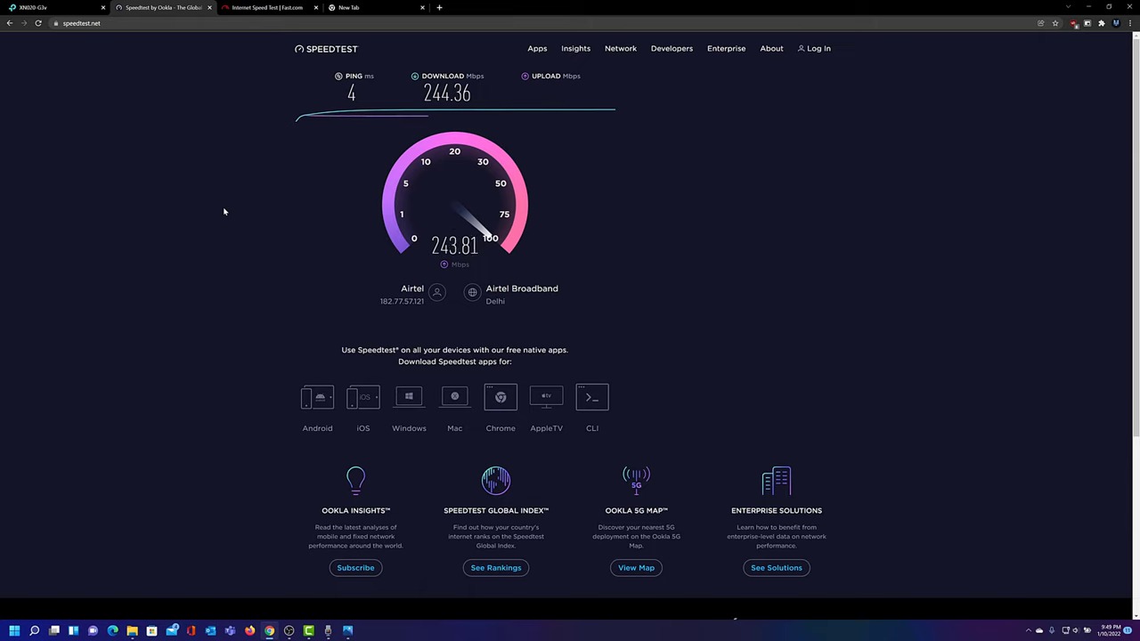
Step: Rerun Fast.com over the static IP and expand its results: 240 Mbps down, 190 up, 6 ms latency
click(264, 12)
click(39, 23)
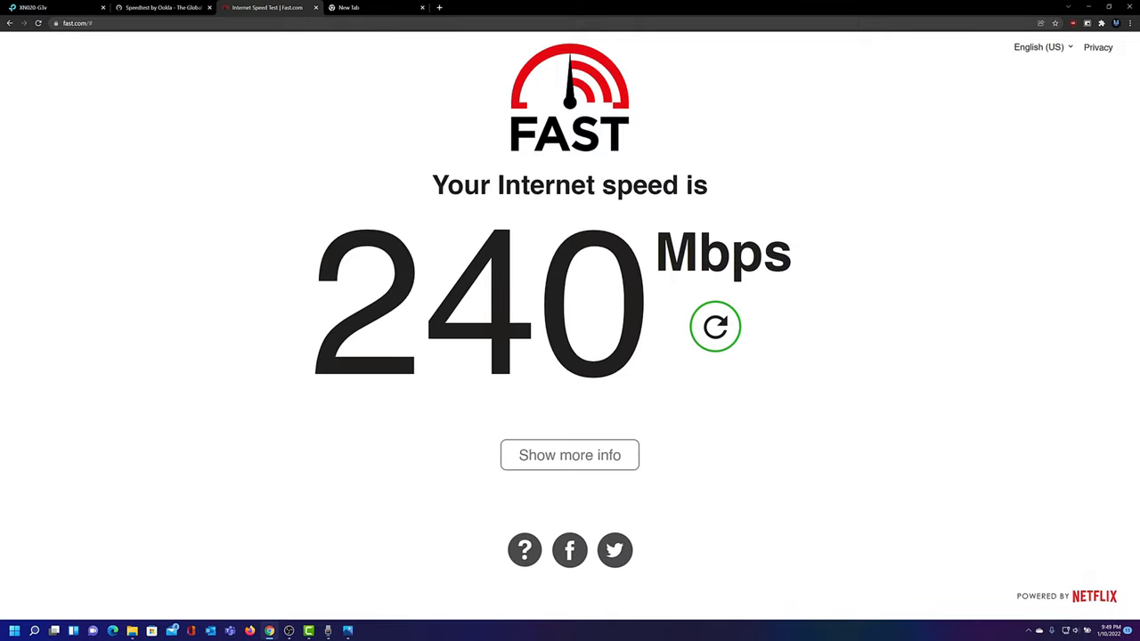
click(539, 456)
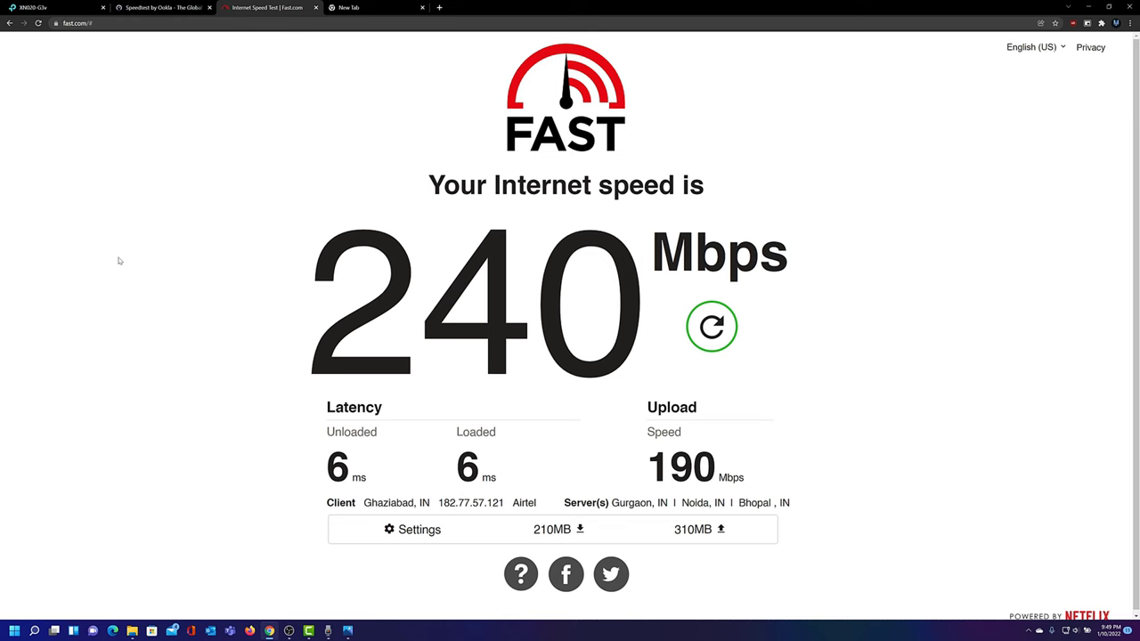
click(181, 7)
click(244, 7)
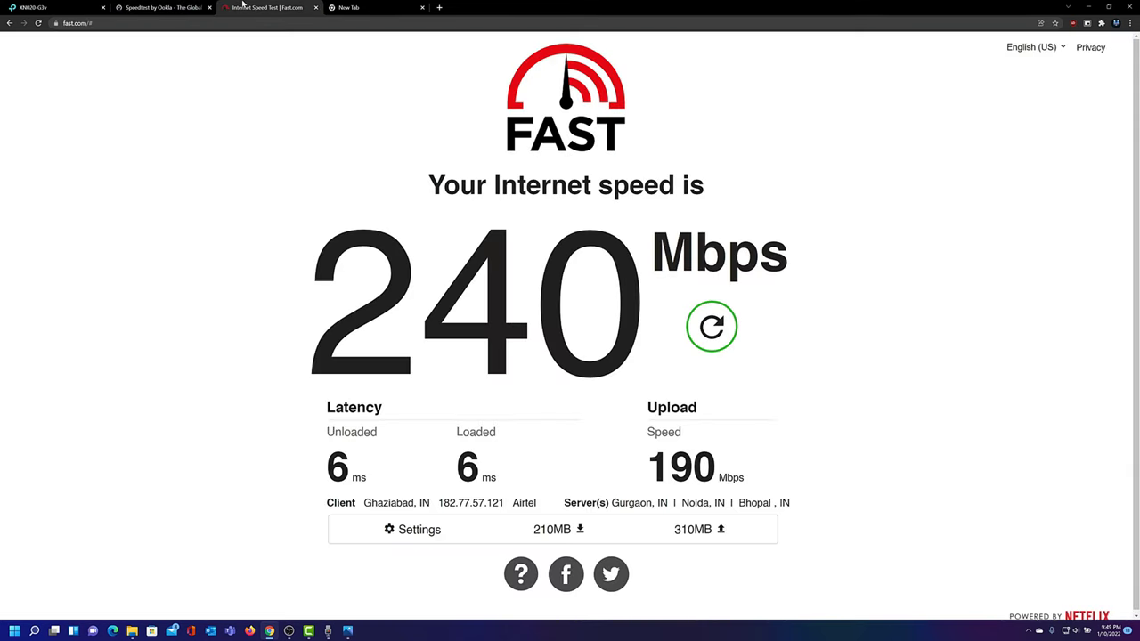